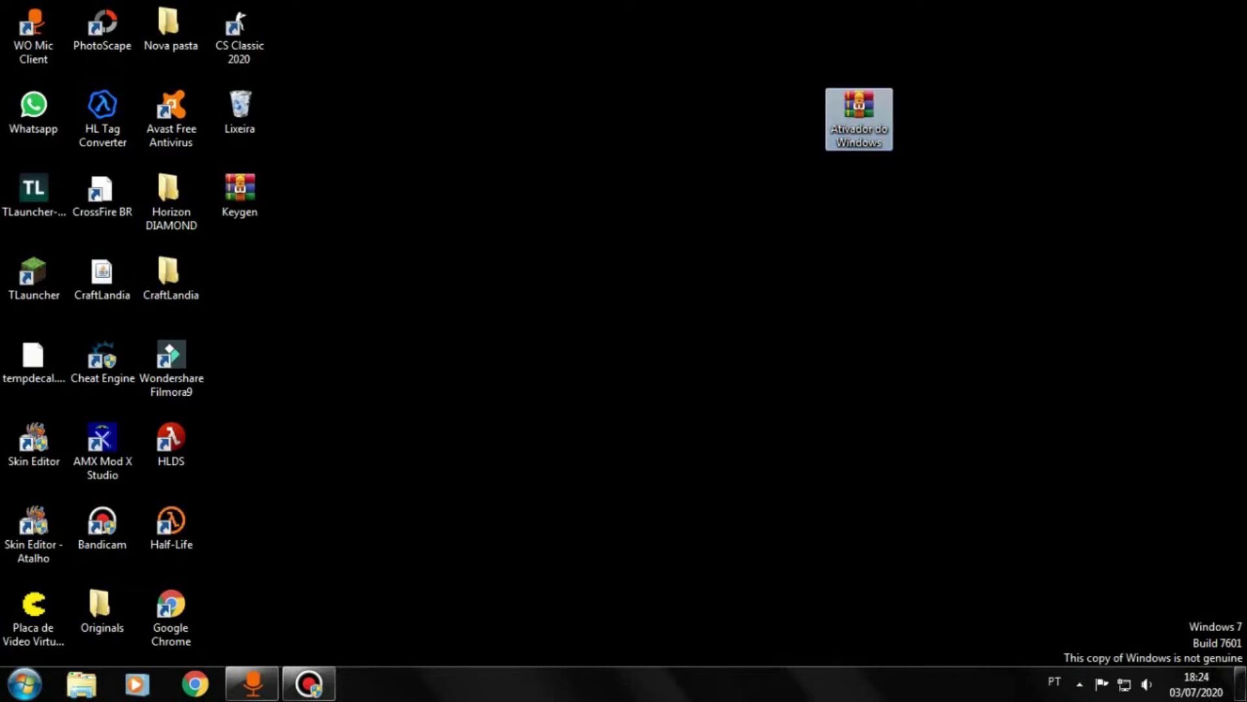
pyautogui.click(793, 338)
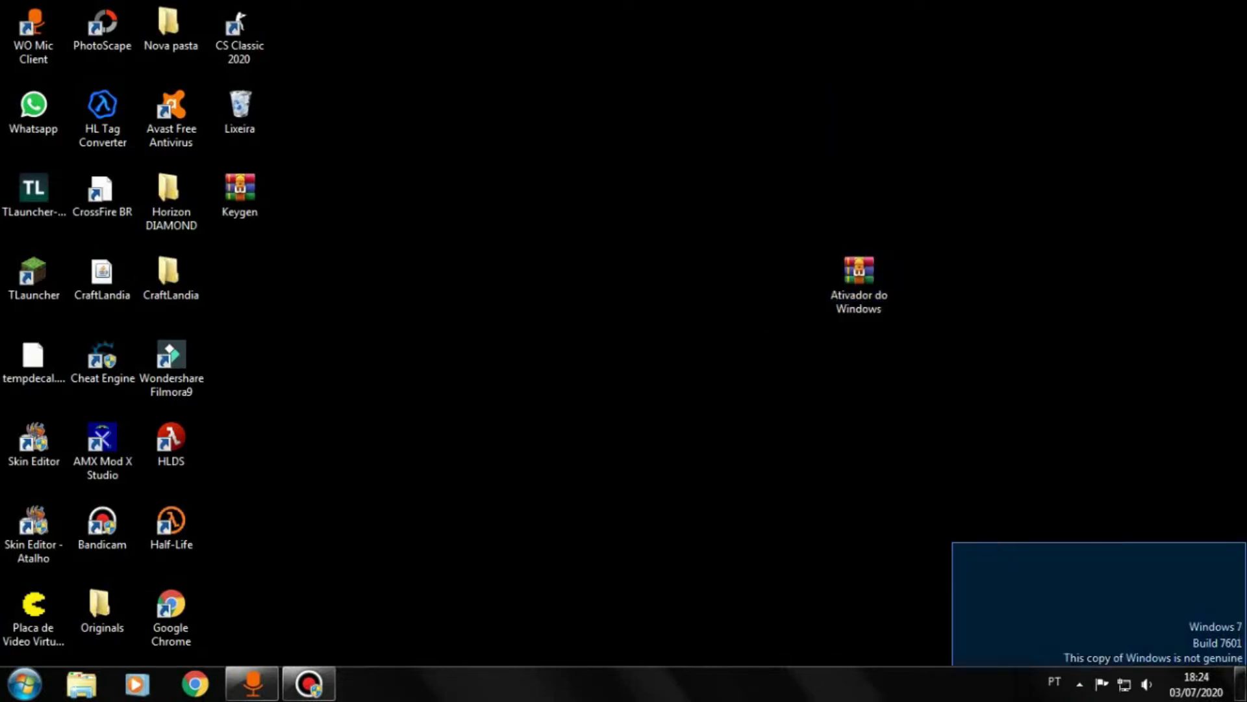
pyautogui.moveTo(1246, 541)
pyautogui.mouseDown()
pyautogui.moveTo(966, 625)
pyautogui.moveTo(1045, 530)
pyautogui.mouseUp()
pyautogui.moveTo(882, 195)
pyautogui.mouseDown()
pyautogui.moveTo(697, 348)
pyautogui.moveTo(838, 324)
pyautogui.mouseUp()
pyautogui.moveTo(1168, 610); pyautogui.dragTo(727, 647)
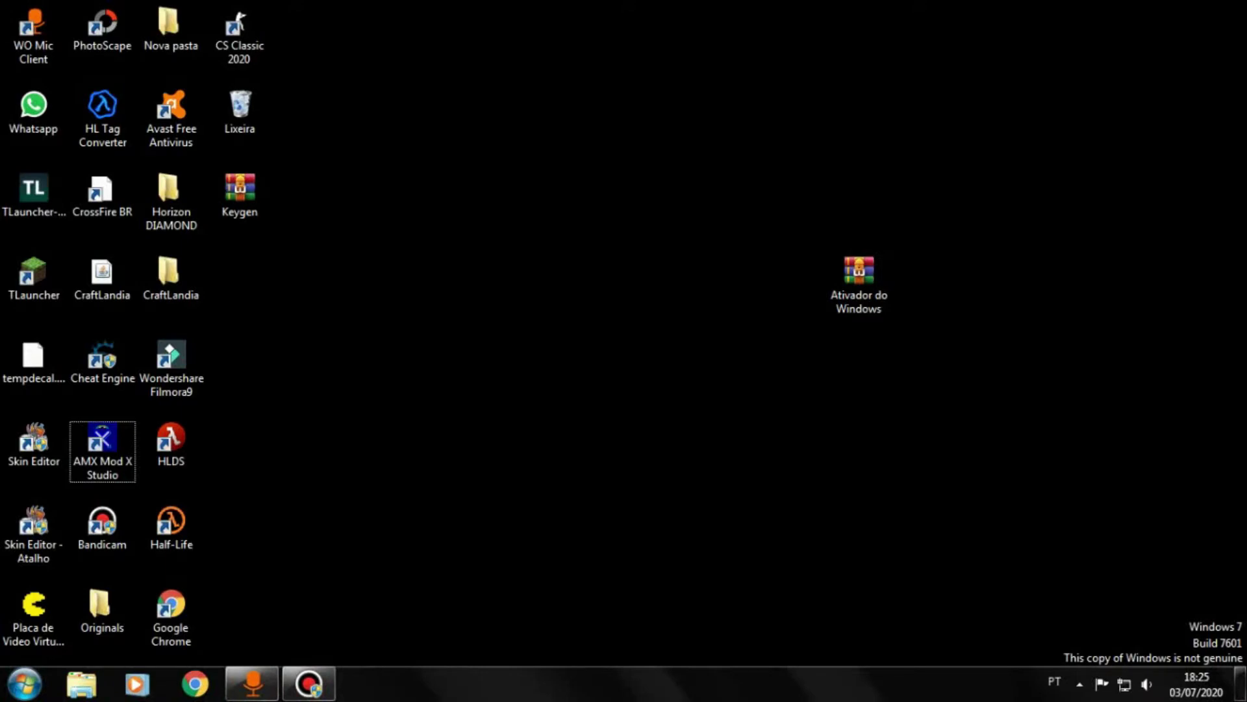
# - Reposition the Ativador do Windows archive and extract its contents onto the desktop
pyautogui.moveTo(859, 272); pyautogui.dragTo(790, 273)
pyautogui.moveTo(932, 460); pyautogui.dragTo(690, 193)
pyautogui.rightClick(808, 293)
pyautogui.click(870, 365)
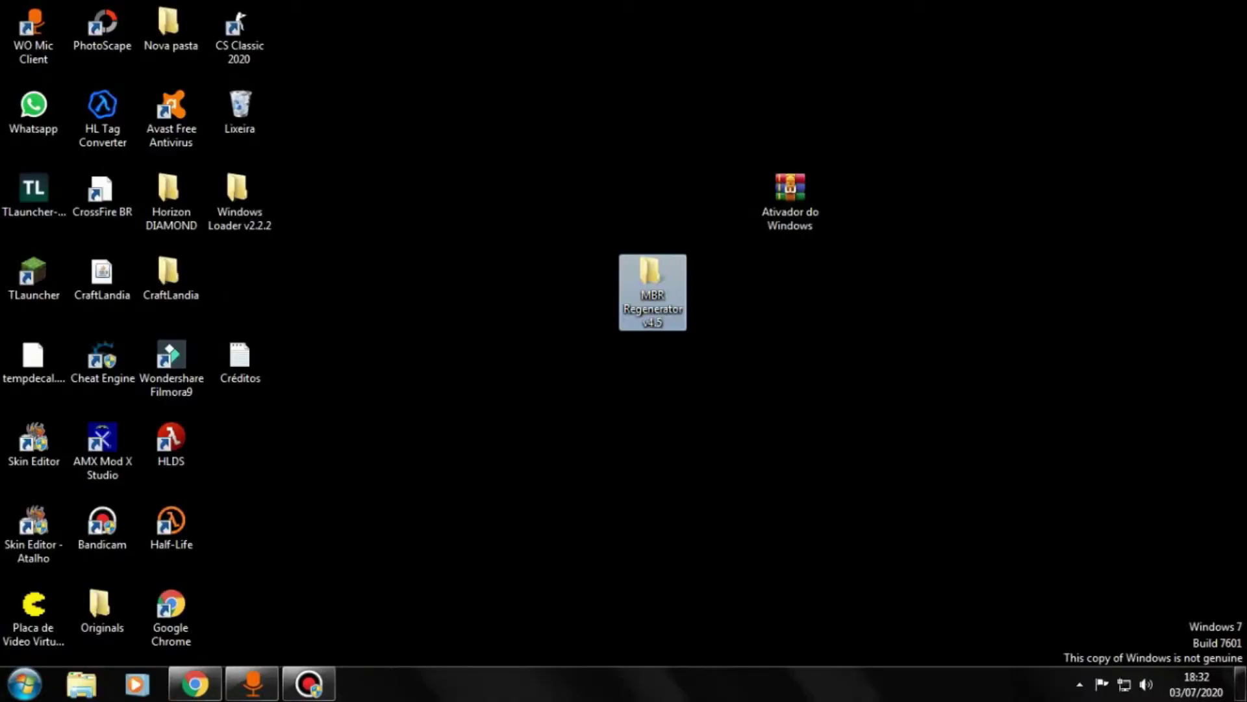
# - Place the Windows Loader v2.2.2 folder above the MBR Regenerator folder and run the Windows Loader application from it
pyautogui.moveTo(239, 195); pyautogui.dragTo(652, 195)
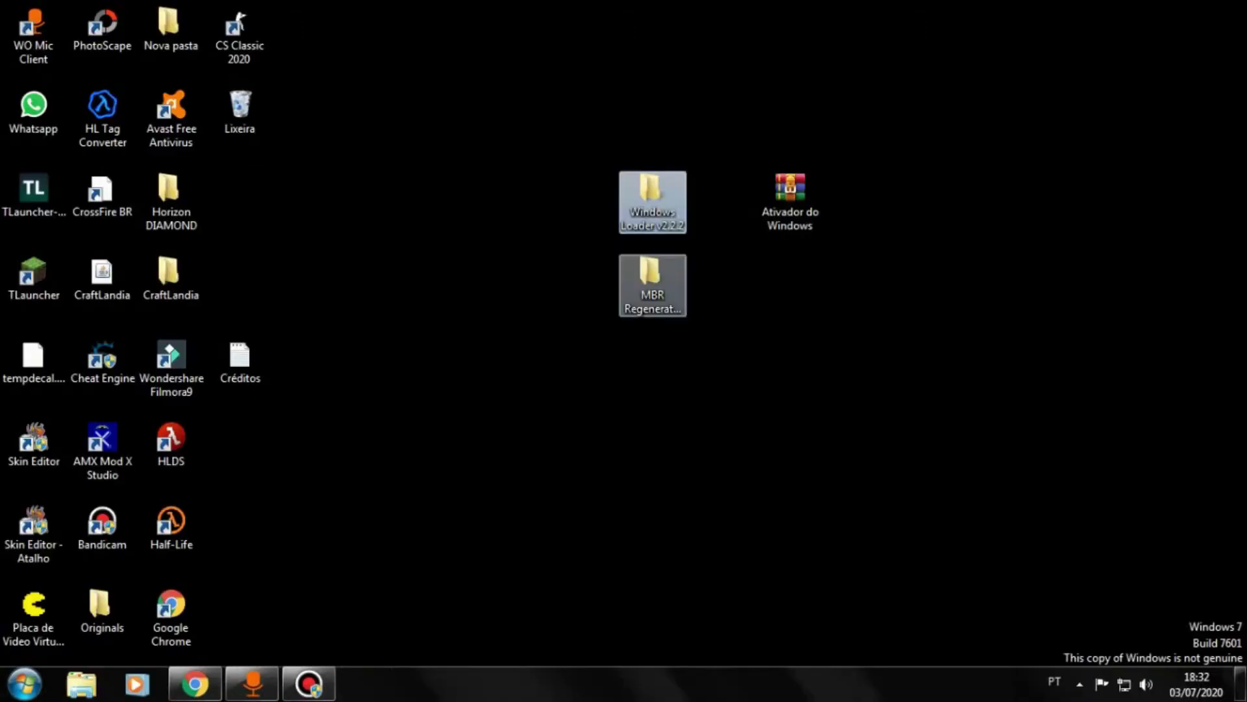
pyautogui.doubleClick(652, 198)
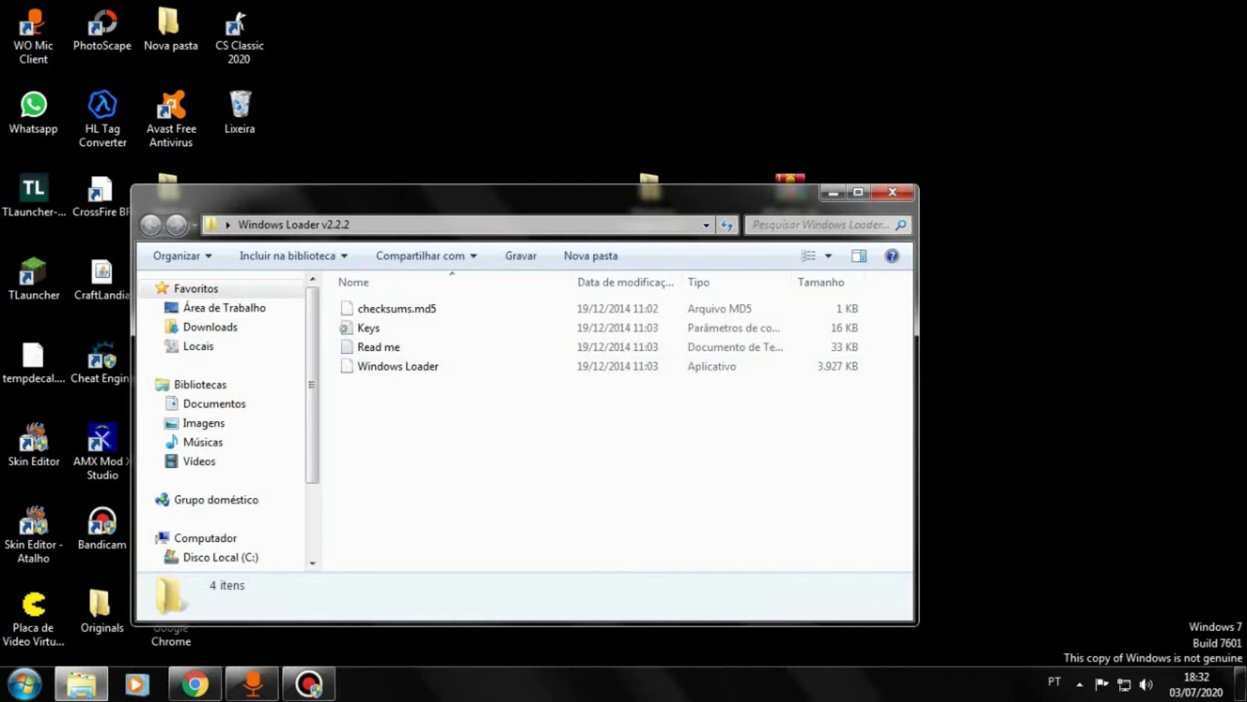
pyautogui.click(398, 367)
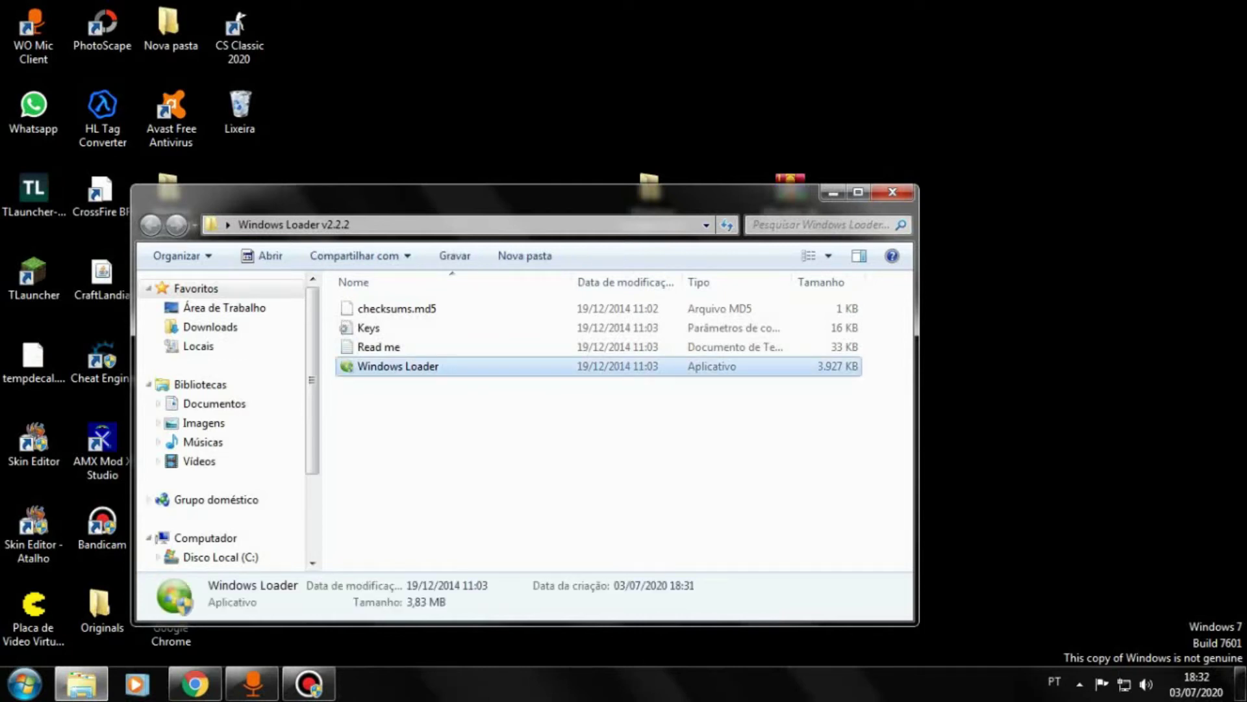
pyautogui.click(481, 448)
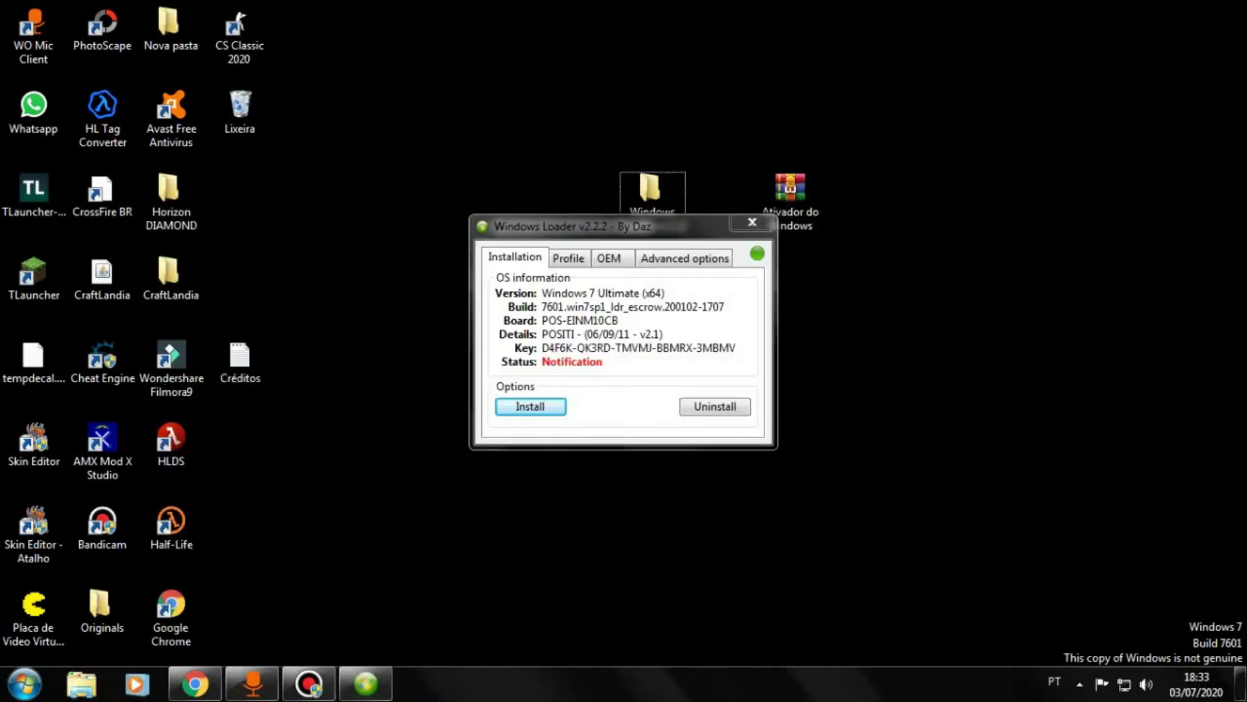
# - Review the loader's Profile and OEM settings, enable Disable type 4 in the advanced memory options, and return to the Installation page
pyautogui.click(568, 258)
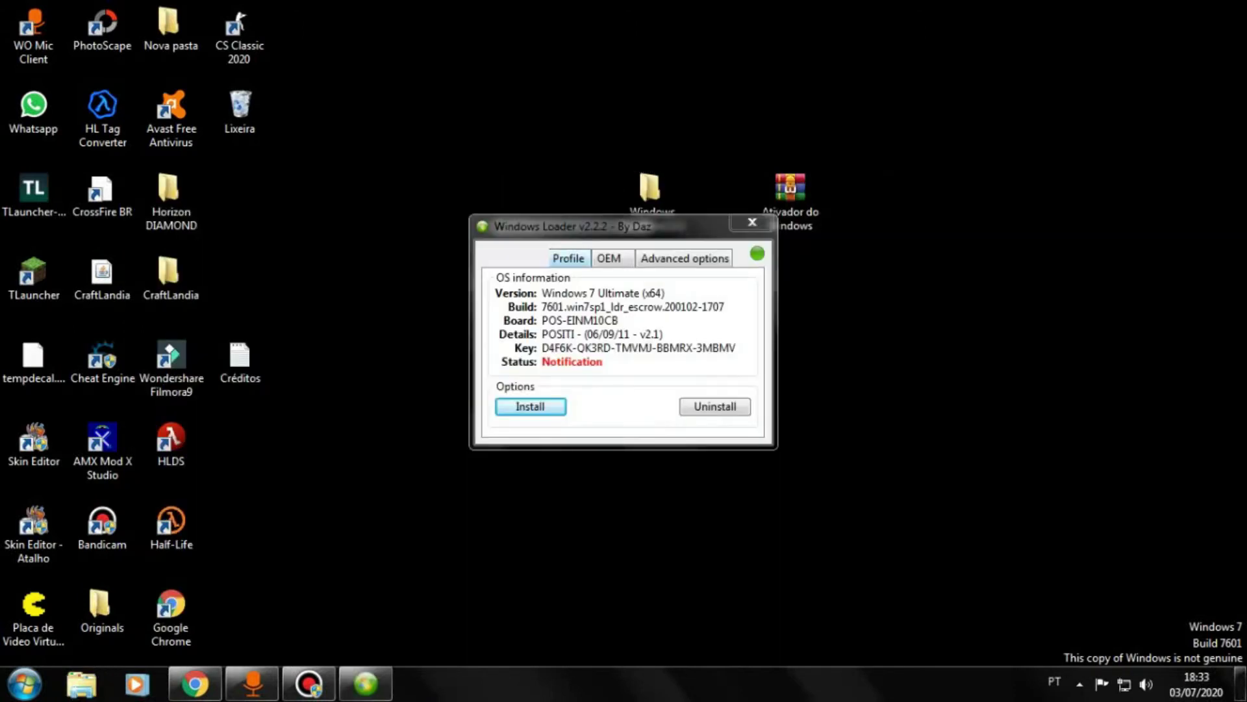
pyautogui.click(612, 258)
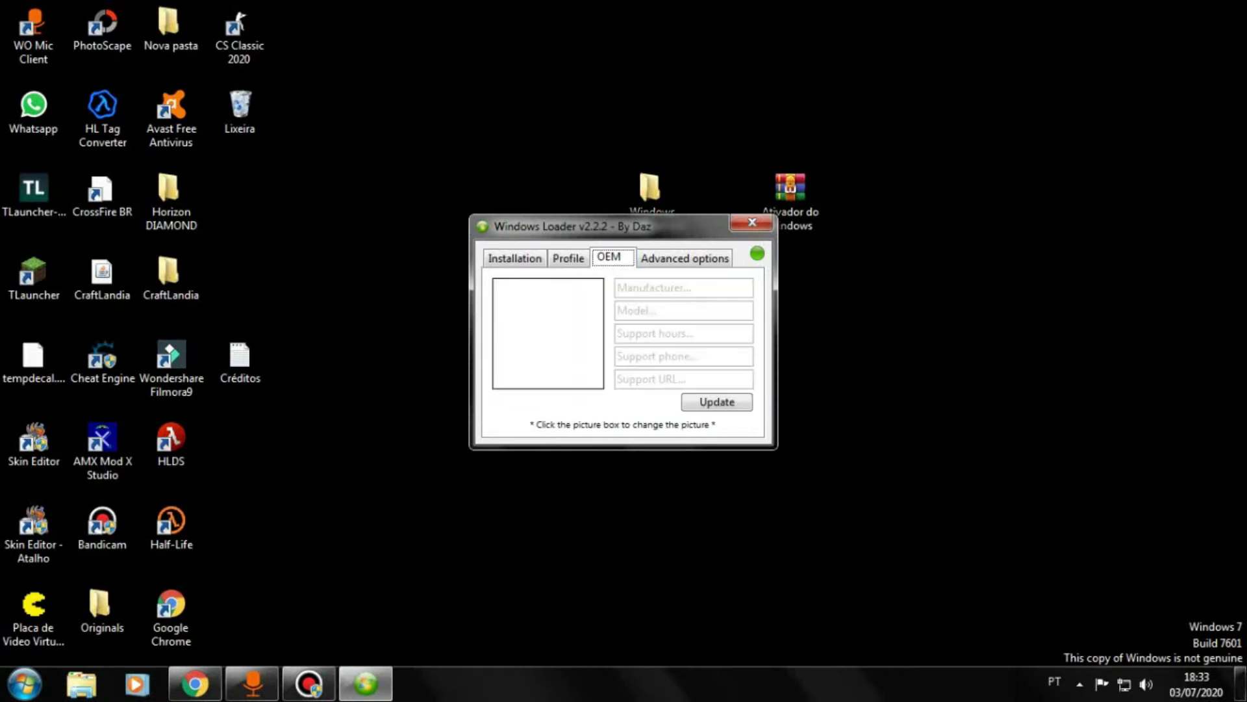
pyautogui.click(684, 258)
pyautogui.click(702, 324)
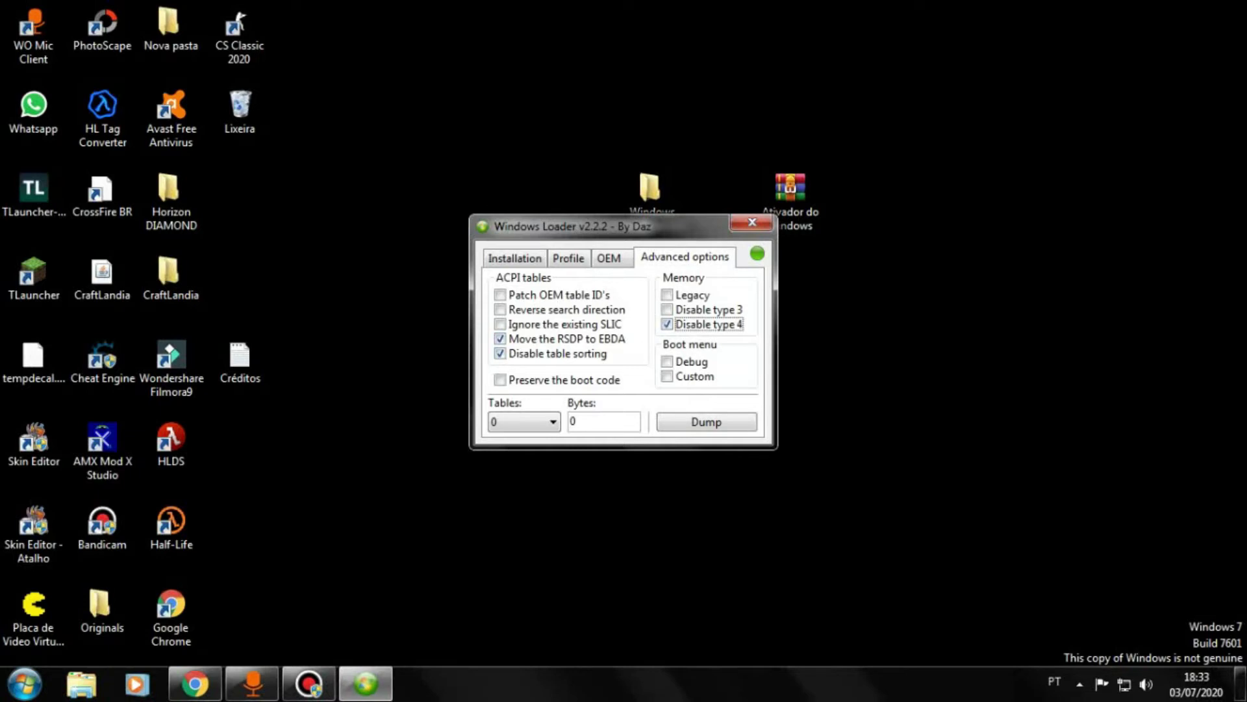
pyautogui.click(525, 421)
pyautogui.click(525, 422)
pyautogui.click(515, 258)
pyautogui.click(514, 257)
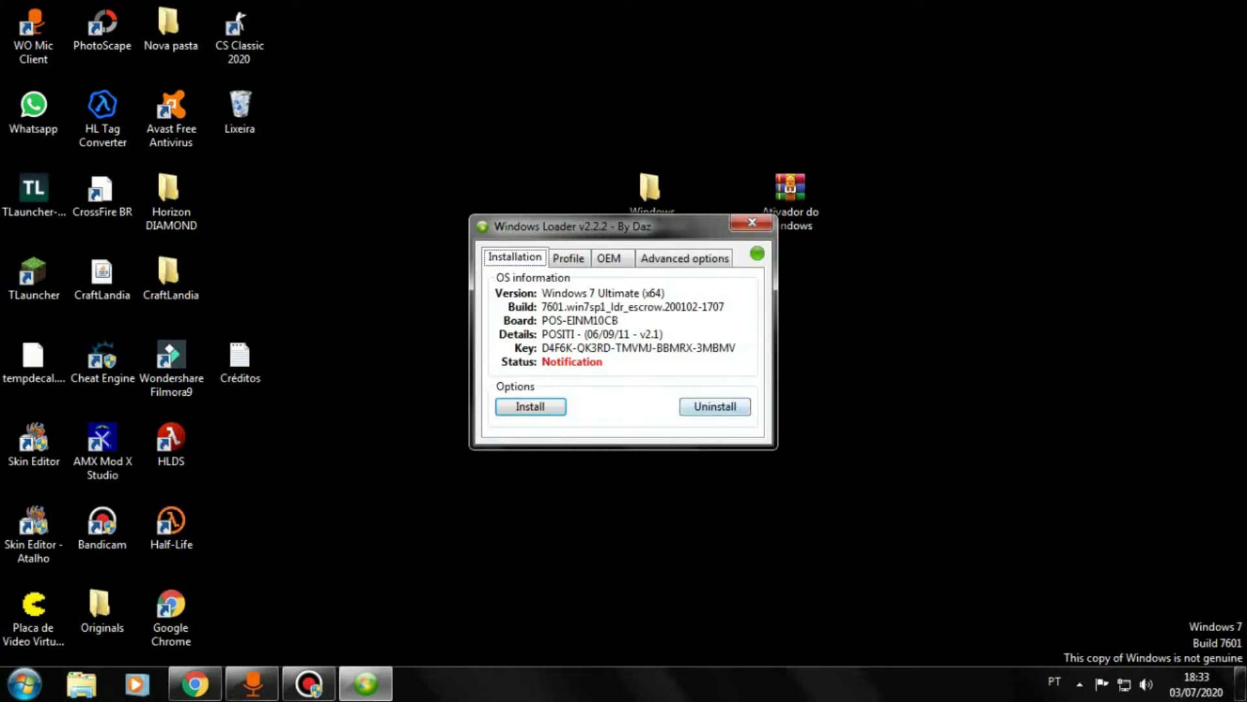
# - Start the Windows Loader installation for Windows 7 Ultimate
pyautogui.moveTo(584, 226); pyautogui.dragTo(562, 249)
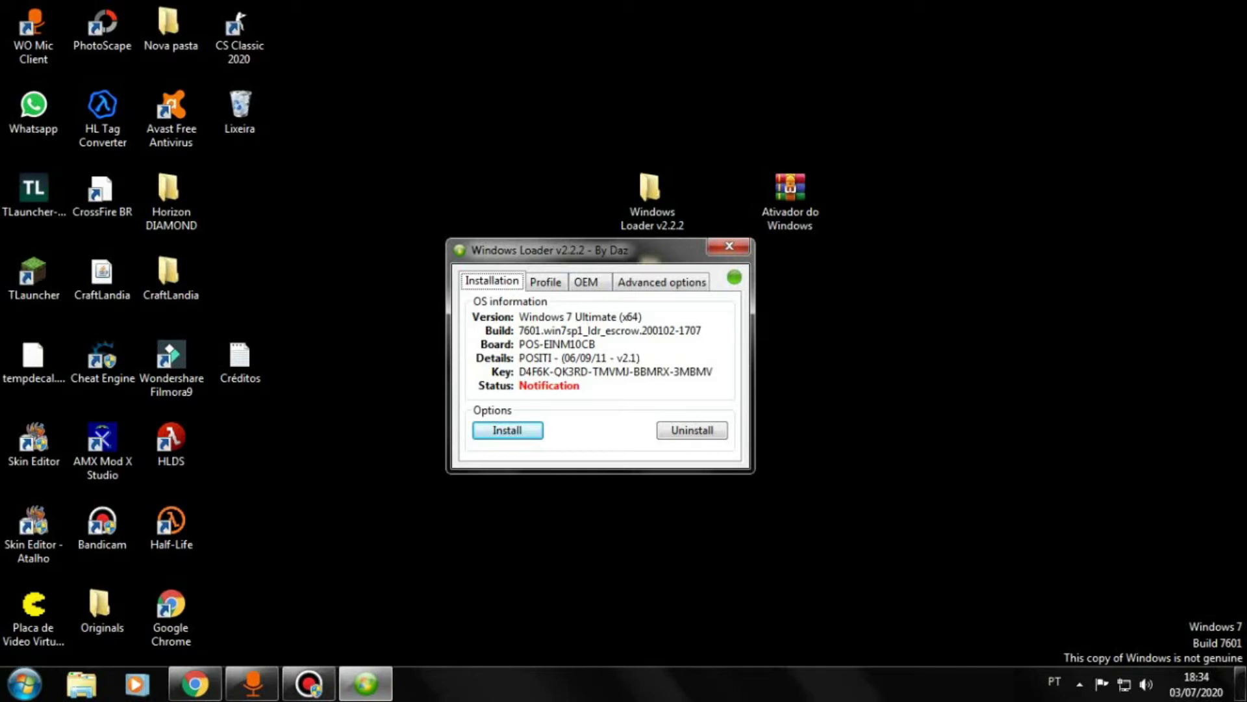
pyautogui.press('Return')
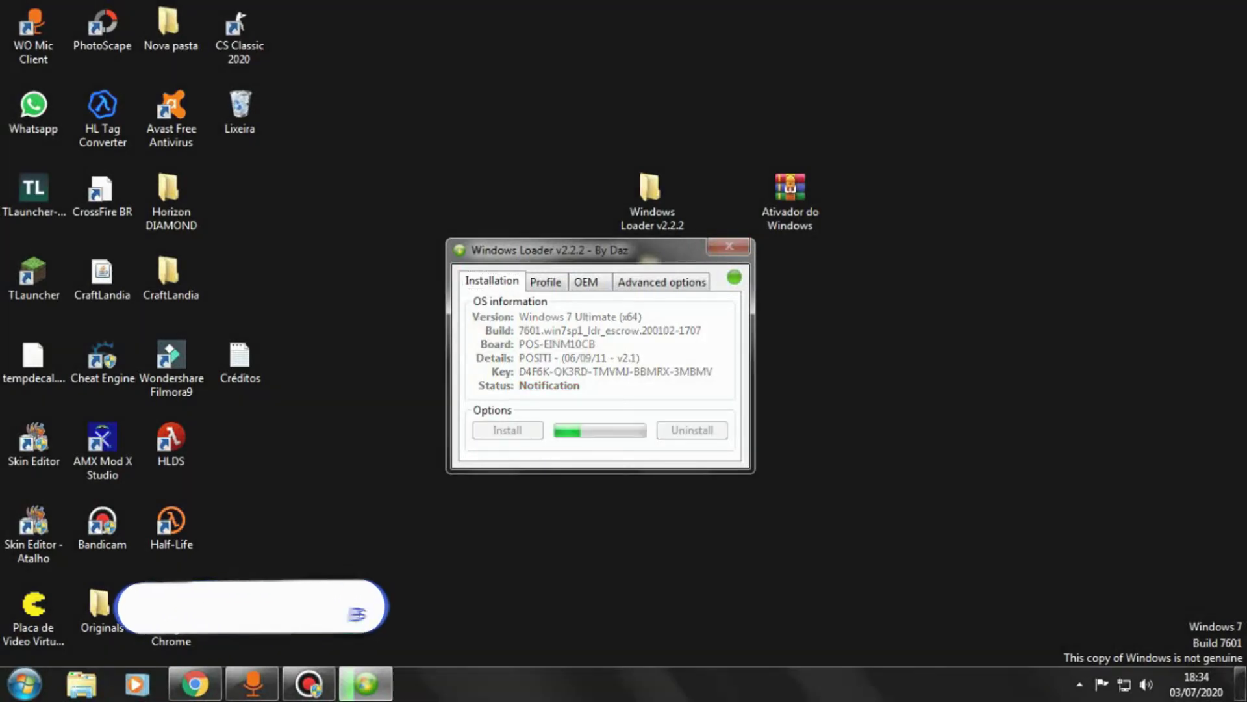
pyautogui.moveTo(601, 250); pyautogui.dragTo(684, 288)
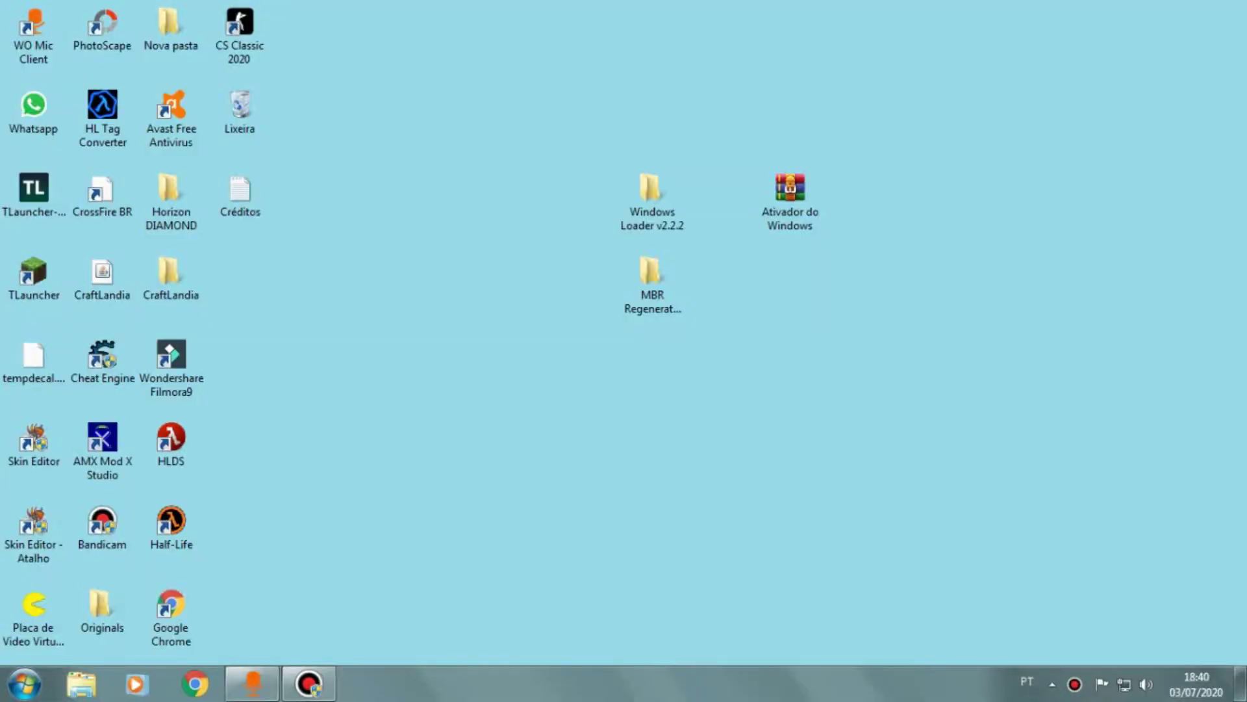
# - Open the MBR Regenerator v4.5 folder and launch the MBR Regenerator v4.5 application
pyautogui.moveTo(723, 376); pyautogui.dragTo(679, 531)
pyautogui.click(653, 283)
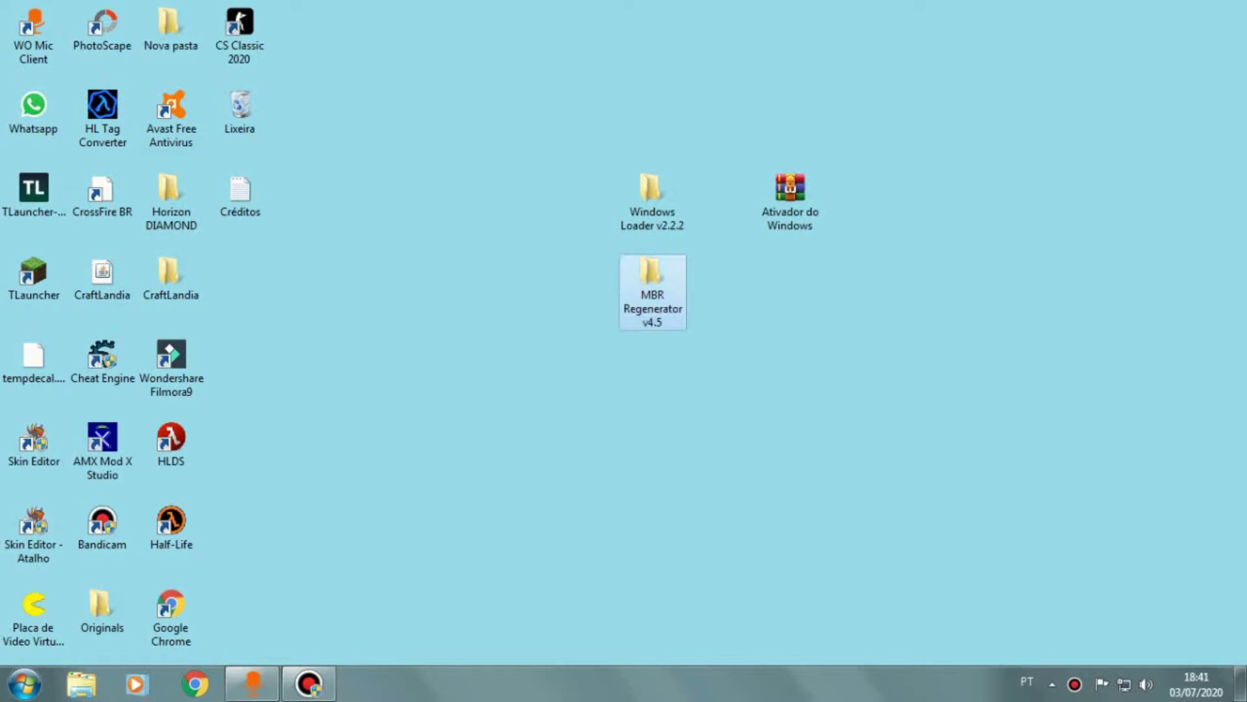
pyautogui.click(728, 325)
pyautogui.doubleClick(652, 273)
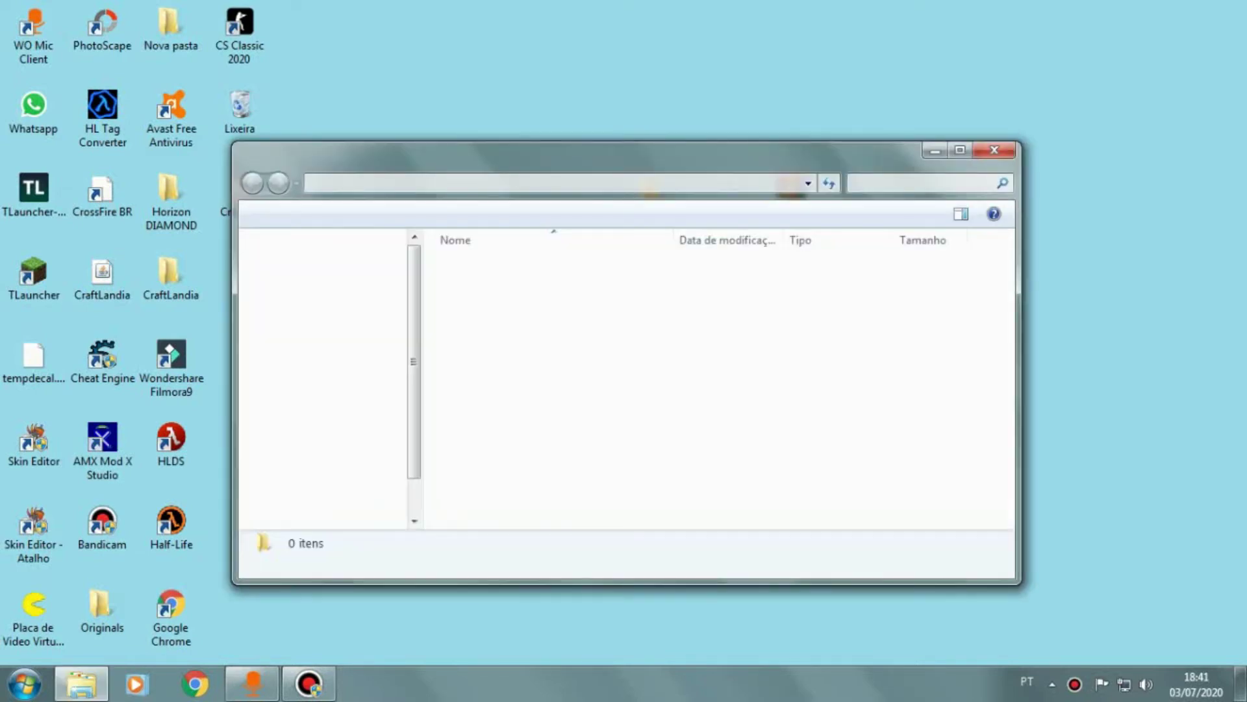
pyautogui.click(513, 267)
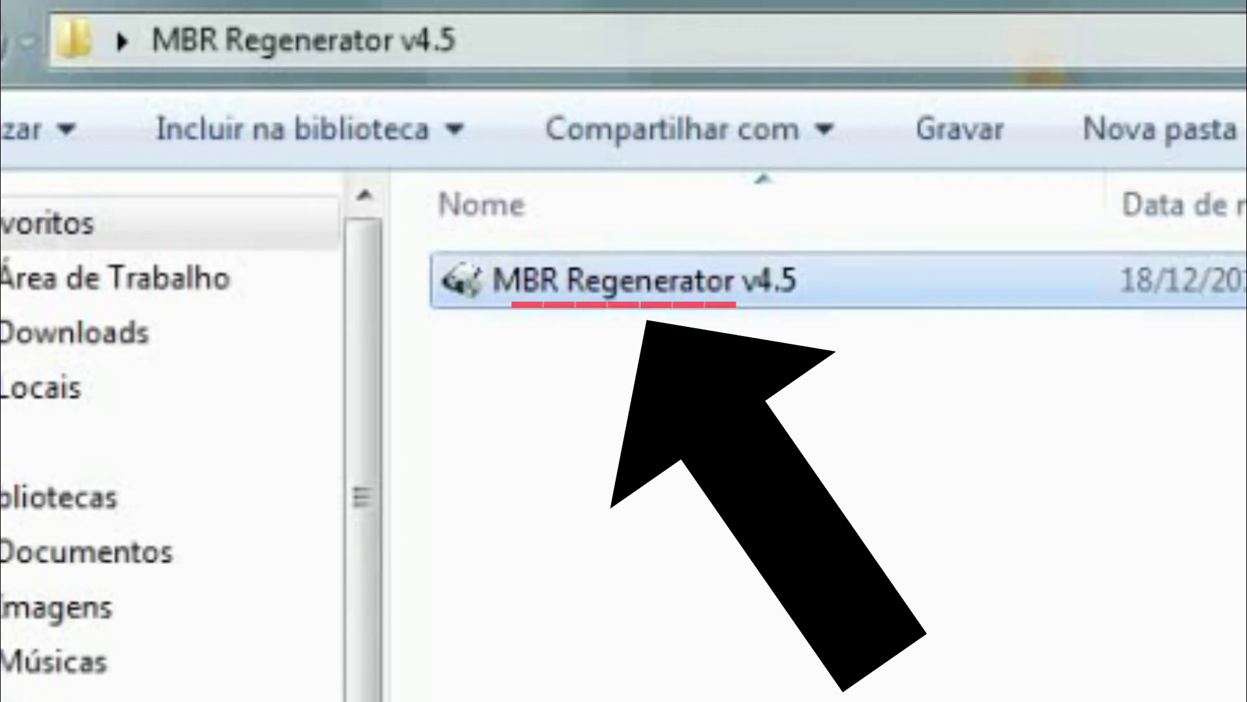
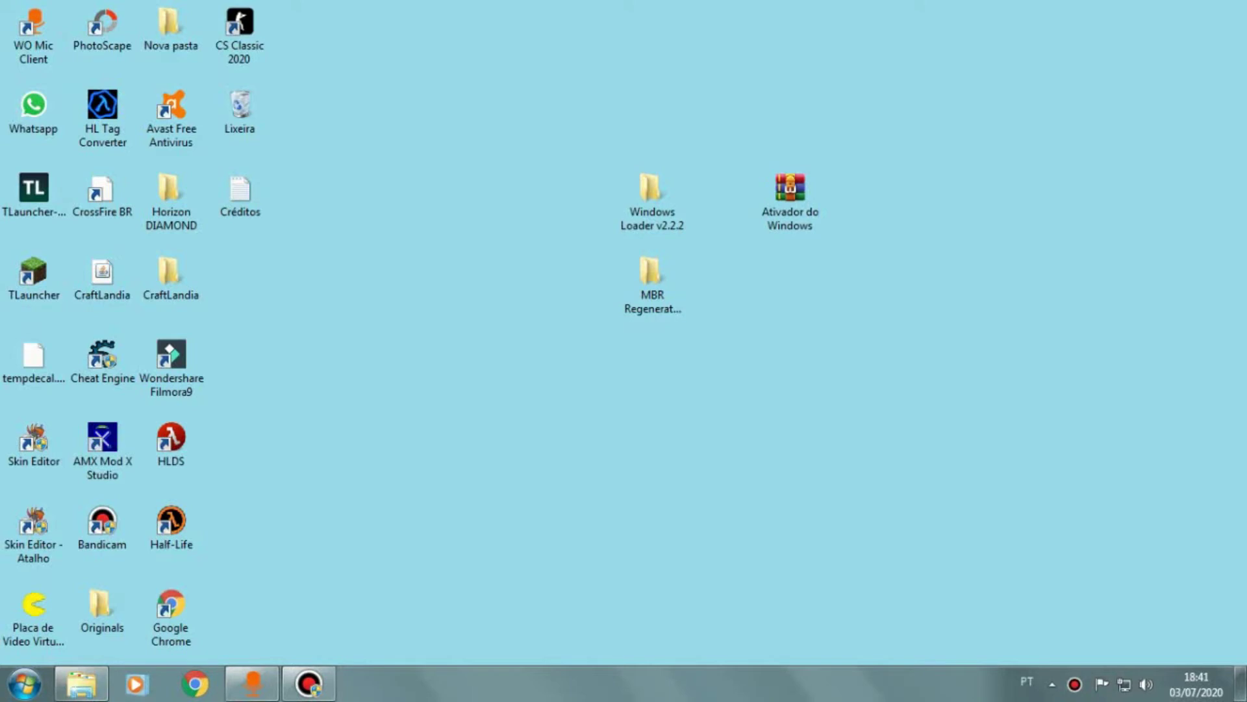
pyautogui.moveTo(395, 300); pyautogui.dragTo(620, 559)
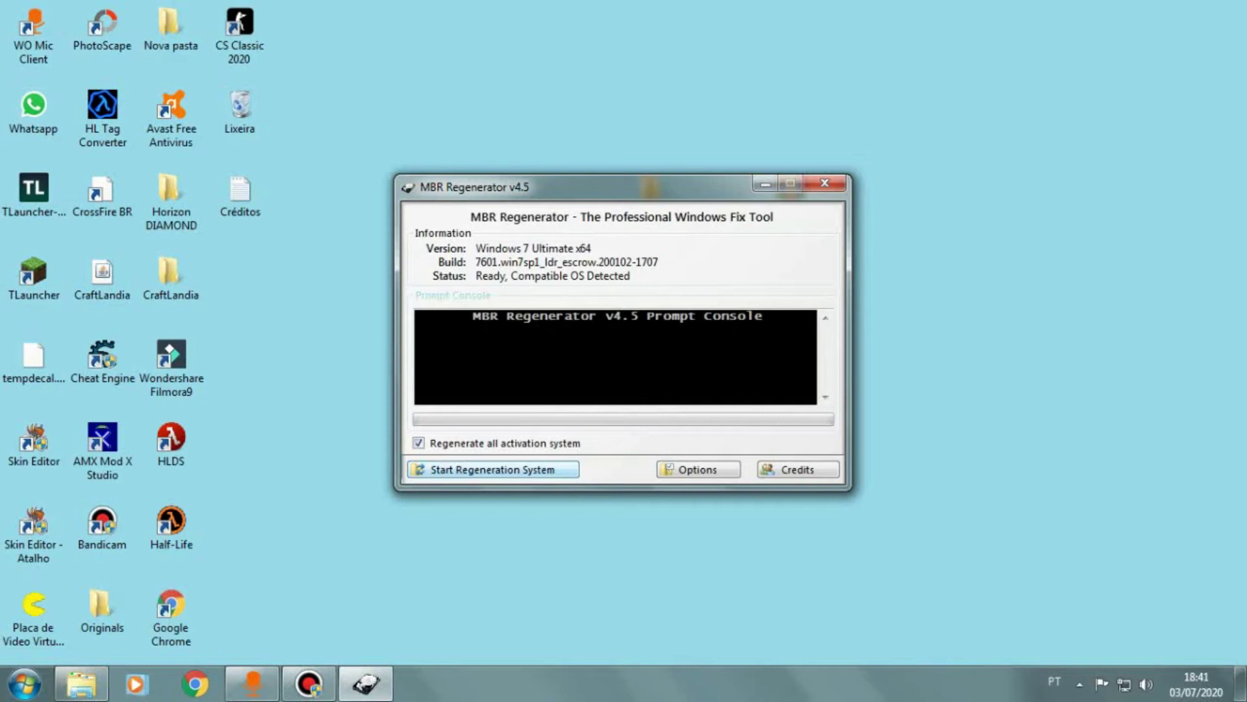
pyautogui.moveTo(559, 187); pyautogui.dragTo(691, 320)
pyautogui.moveTo(565, 141); pyautogui.dragTo(693, 250)
pyautogui.press('F2')
pyautogui.click(694, 250)
pyautogui.moveTo(698, 176); pyautogui.dragTo(573, 239)
pyautogui.moveTo(566, 120); pyautogui.dragTo(657, 232)
pyautogui.moveTo(657, 122); pyautogui.dragTo(626, 249)
pyautogui.moveTo(695, 319); pyautogui.dragTo(659, 284)
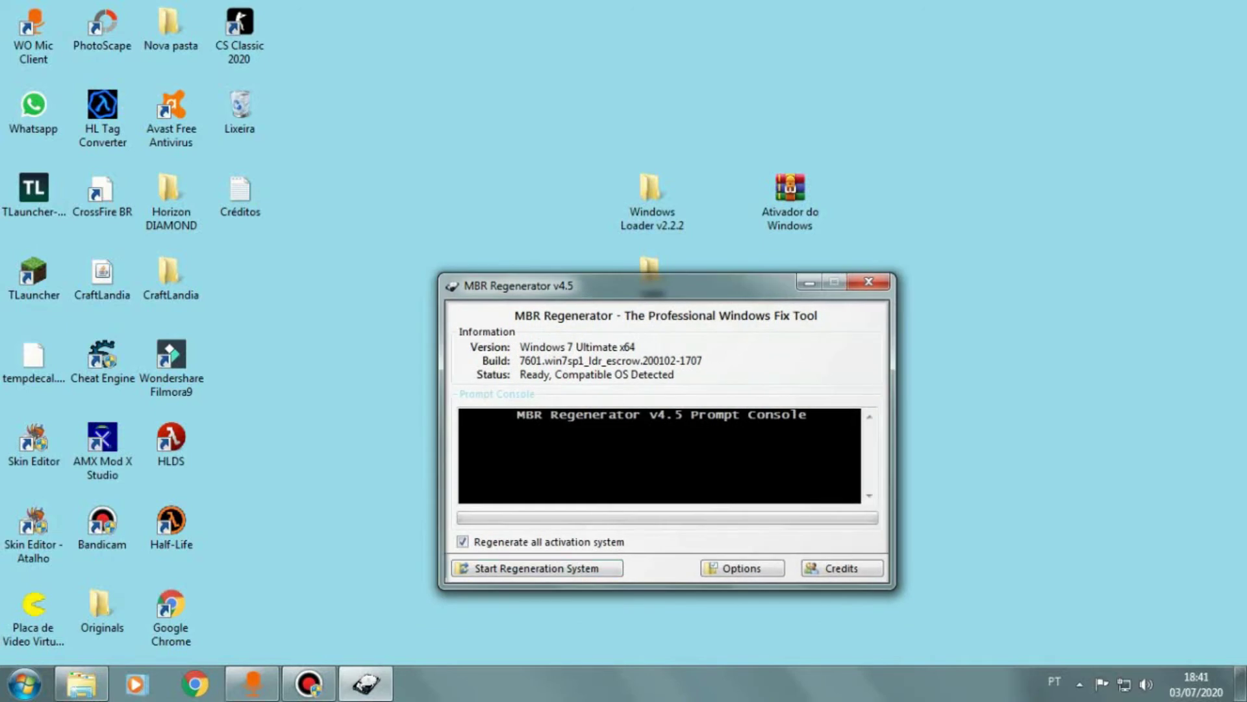
# - Start the regeneration system with Regenerate all activation system enabled and move the reboot confirmation aside
pyautogui.click(537, 567)
pyautogui.click(710, 404)
pyautogui.moveTo(640, 290); pyautogui.dragTo(734, 318)
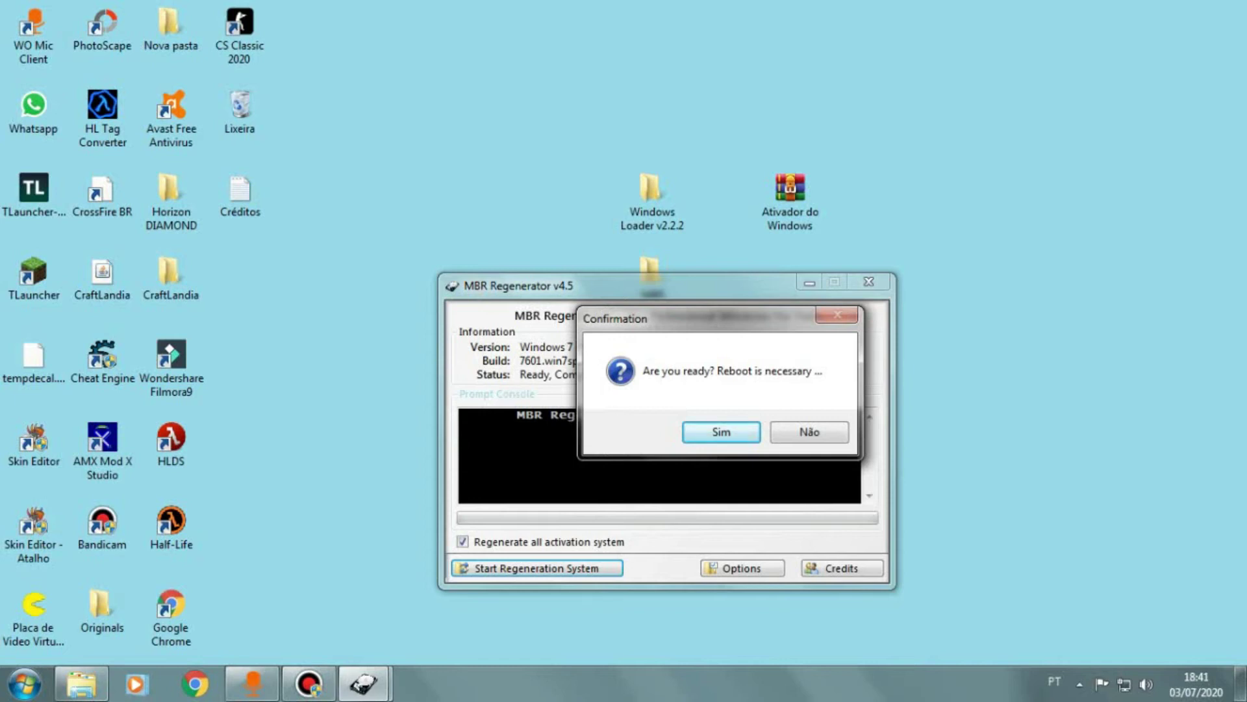
pyautogui.moveTo(728, 319); pyautogui.dragTo(631, 347)
pyautogui.moveTo(1246, 23); pyautogui.dragTo(411, 641)
pyautogui.click(411, 641)
pyautogui.moveTo(623, 347); pyautogui.dragTo(537, 413)
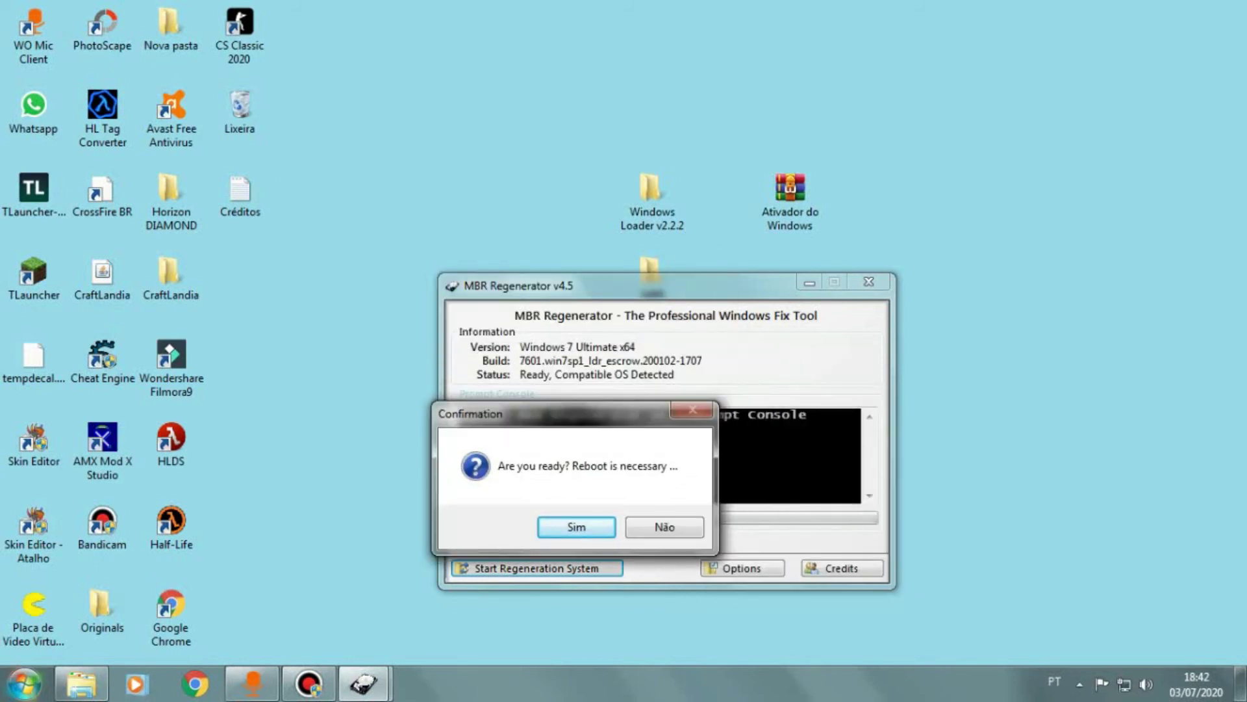
# - Open the computer's system properties, check the Windows activation section, and close the window
pyautogui.click(24, 683)
pyautogui.rightClick(302, 374)
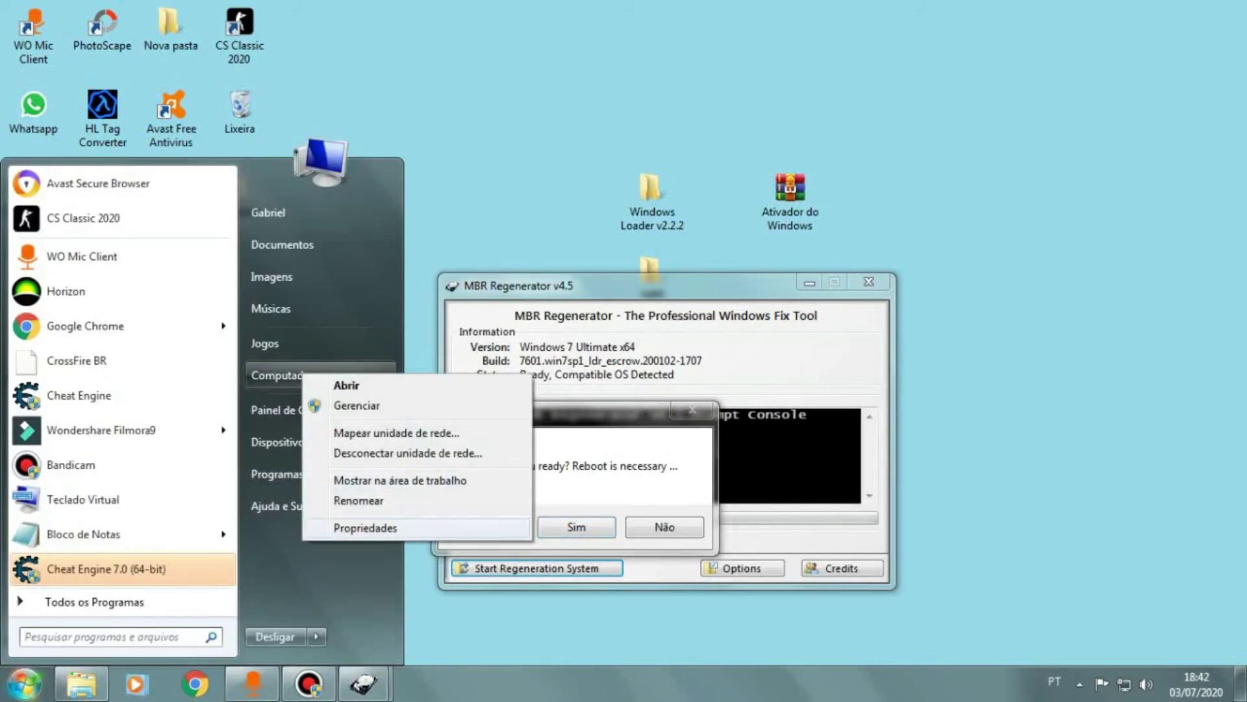
pyautogui.click(367, 527)
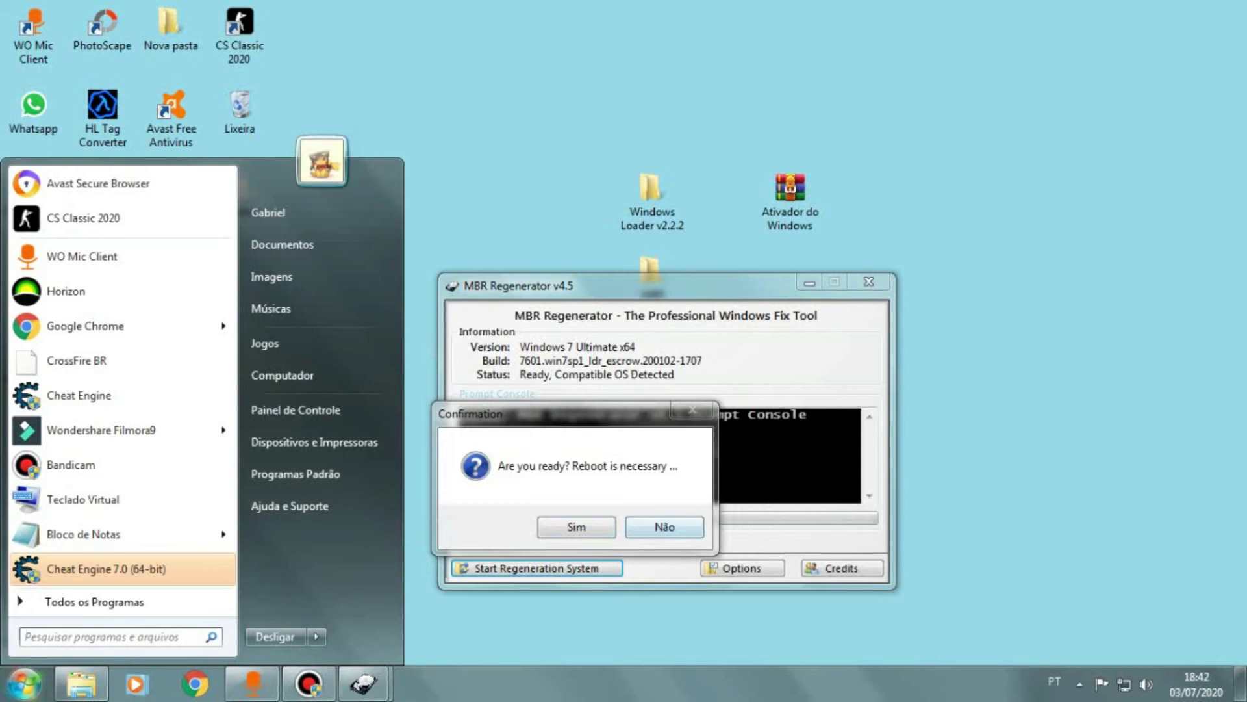
pyautogui.press('Escape')
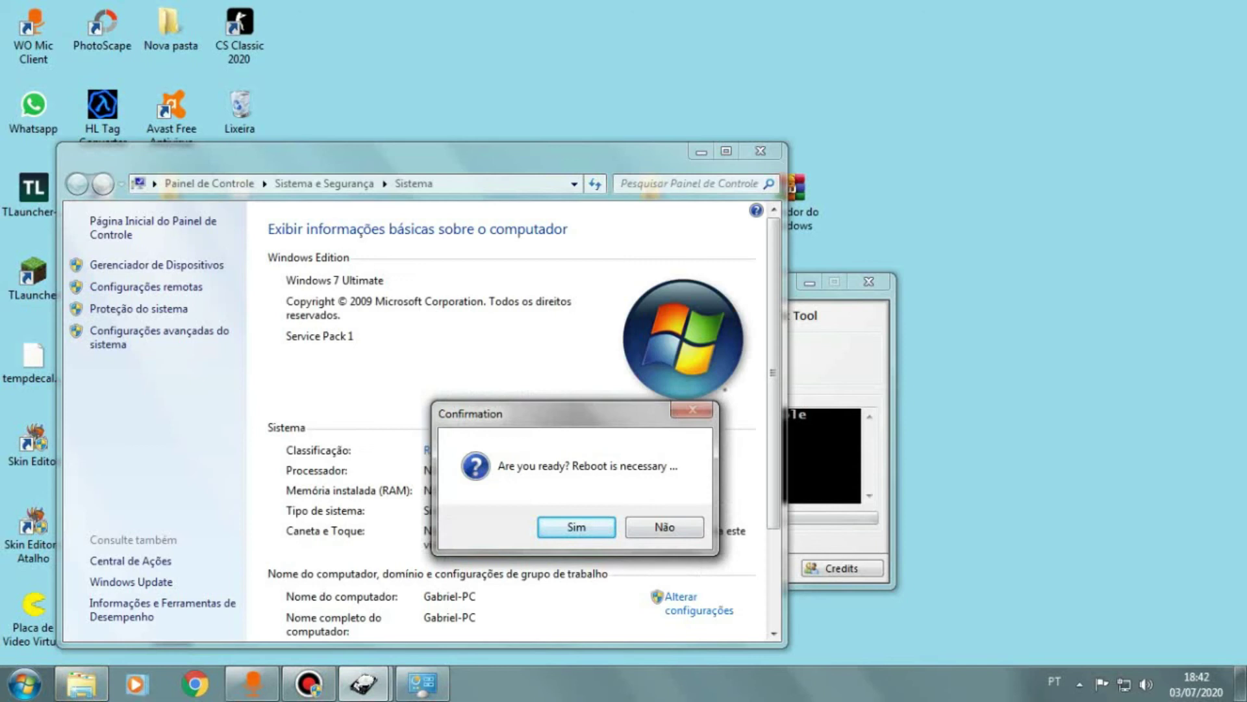
pyautogui.moveTo(773, 373); pyautogui.dragTo(773, 473)
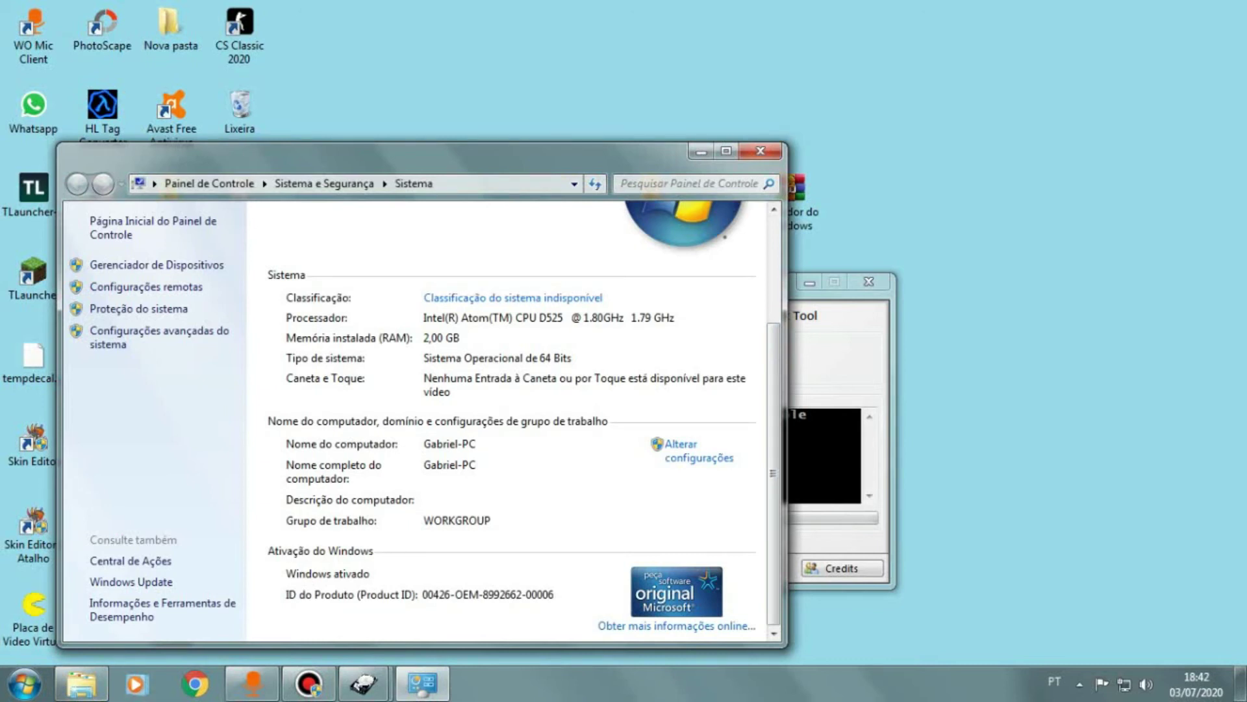
pyautogui.click(760, 152)
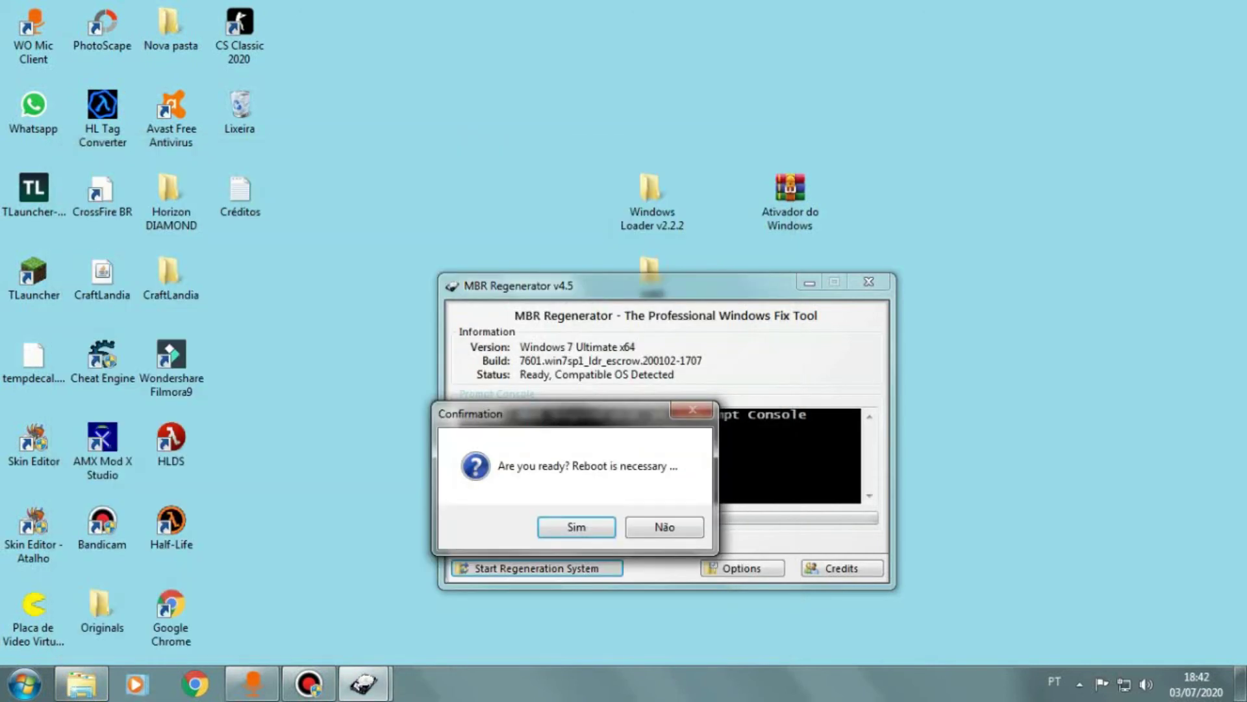
# - Confirm the MBR Regenerator's reboot request to run the regeneration
pyautogui.click(576, 527)
pyautogui.press('Return')
pyautogui.moveTo(308, 682)
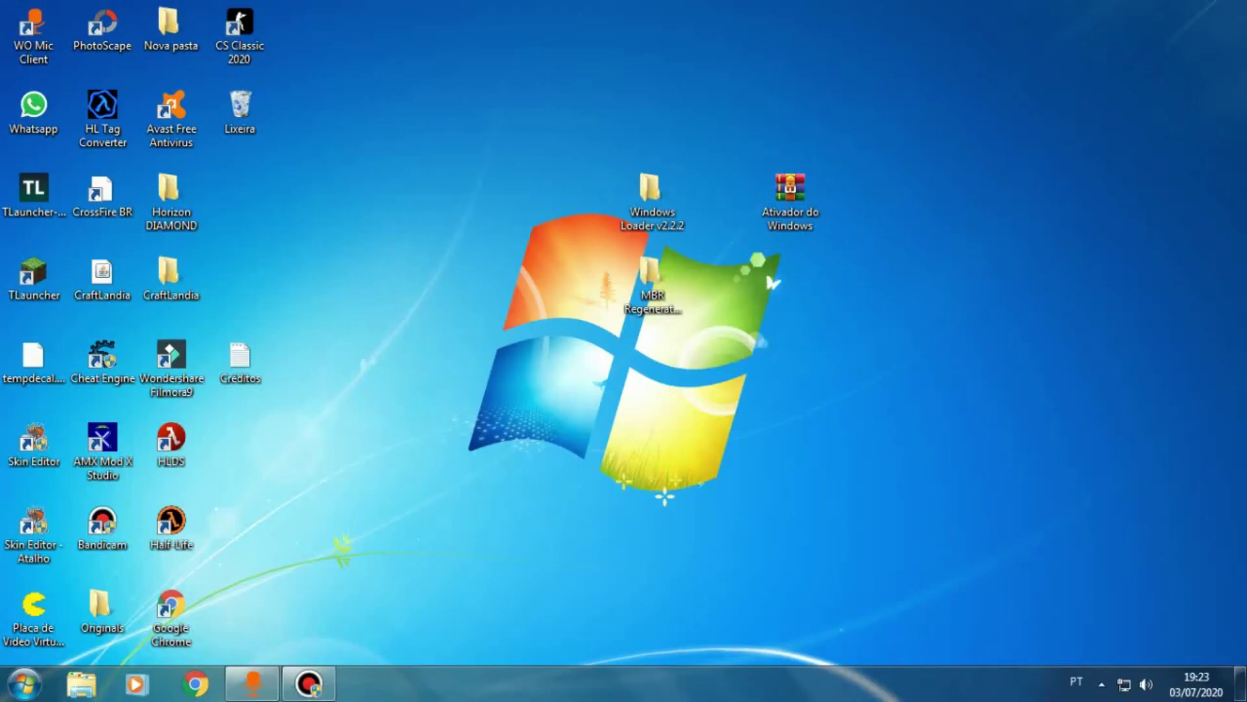
pyautogui.moveTo(438, 383); pyautogui.dragTo(919, 390)
pyautogui.moveTo(620, 363); pyautogui.dragTo(644, 409)
pyautogui.moveTo(363, 295); pyautogui.dragTo(366, 266)
pyautogui.moveTo(471, 340); pyautogui.dragTo(452, 486)
pyautogui.moveTo(709, 603); pyautogui.dragTo(820, 269)
pyautogui.moveTo(452, 117); pyautogui.dragTo(1147, 457)
pyautogui.click(1146, 458)
pyautogui.moveTo(1021, 434); pyautogui.dragTo(954, 78)
pyautogui.moveTo(958, 185); pyautogui.dragTo(667, 487)
pyautogui.click(791, 202)
pyautogui.moveTo(877, 29); pyautogui.dragTo(548, 412)
pyautogui.click(549, 412)
pyautogui.moveTo(627, 405); pyautogui.dragTo(627, 362)
pyautogui.moveTo(1015, 151); pyautogui.dragTo(1168, 540)
pyautogui.moveTo(635, 33); pyautogui.dragTo(760, 391)
pyautogui.click(761, 392)
# - Move the Ativador do Windows archive below the MBR Regenerator folder and show the hidden notification area icons
pyautogui.moveTo(790, 188); pyautogui.dragTo(652, 354)
pyautogui.click(467, 364)
pyautogui.rightClick(378, 340)
pyautogui.click(604, 553)
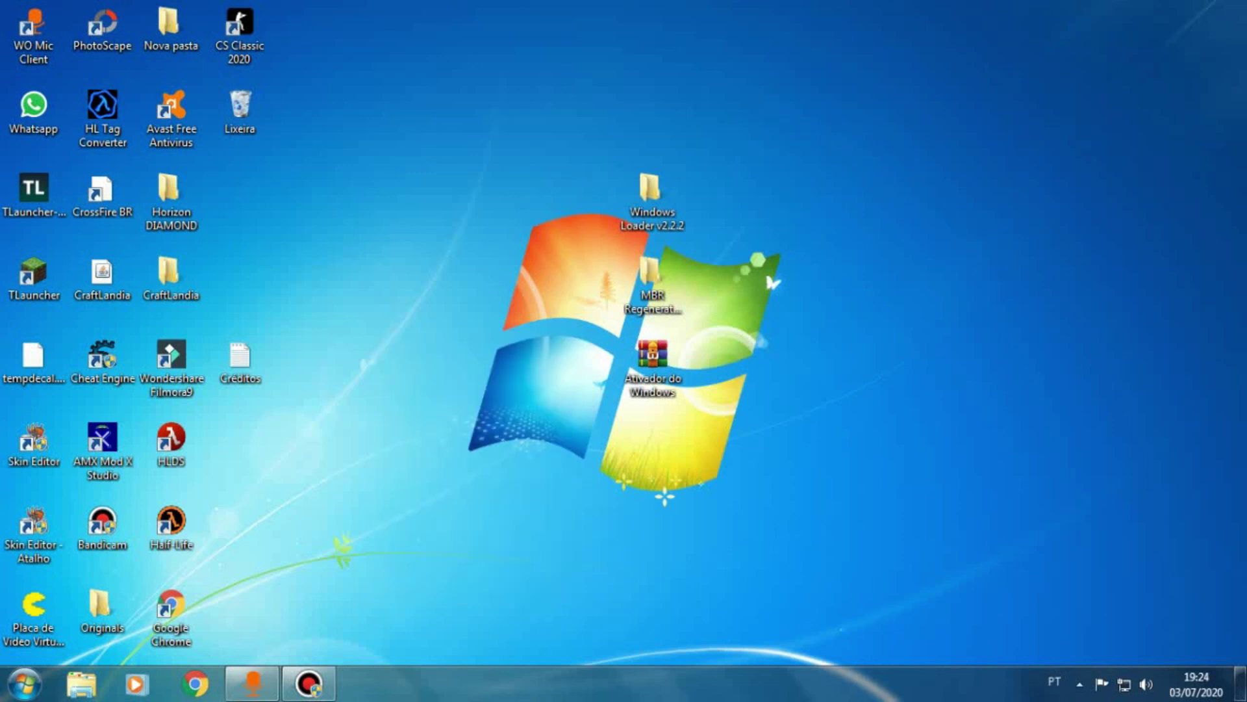
pyautogui.click(1079, 684)
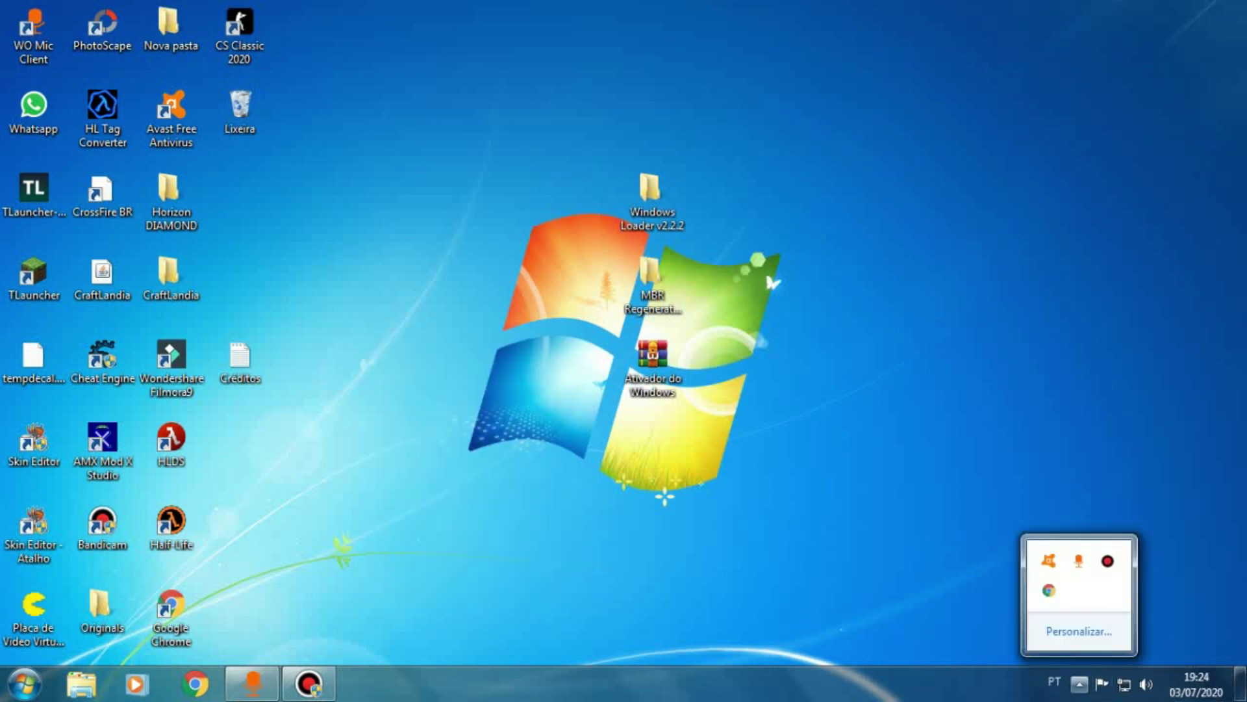